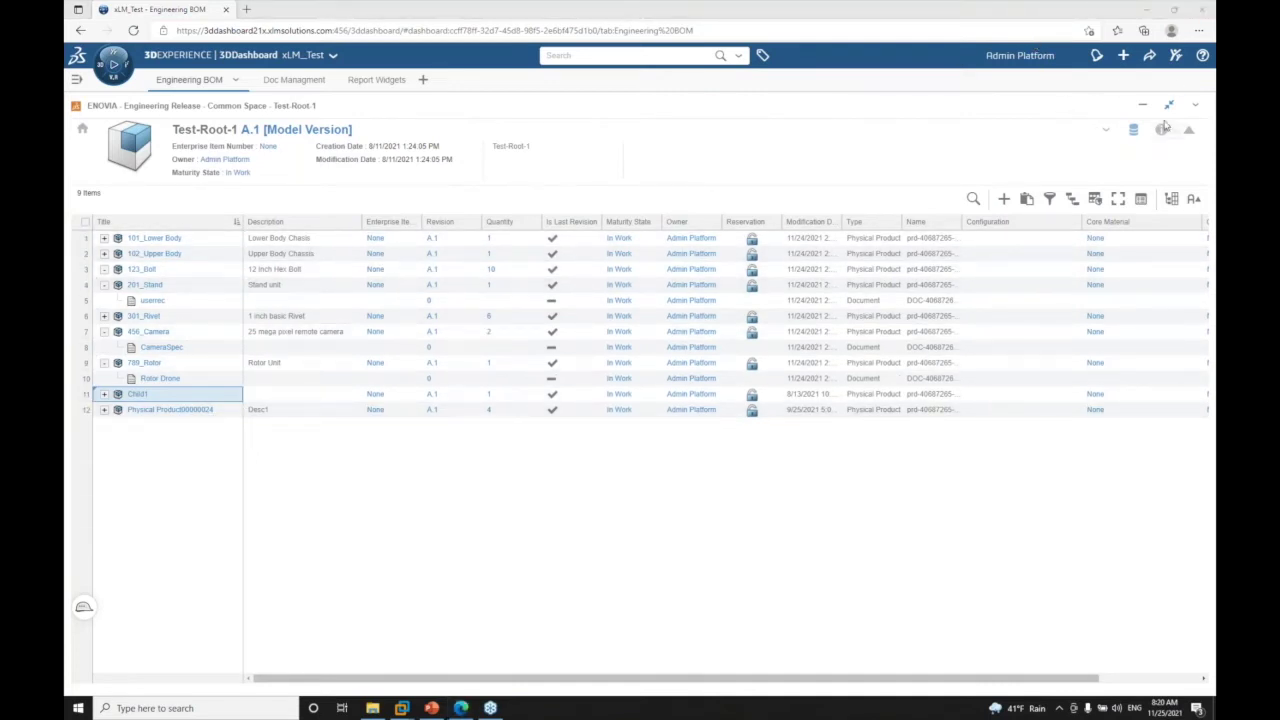
# Bring up the Test-Root-1 engineering BOM and open its A.1 Information side panel.
pyautogui.click(252, 395)
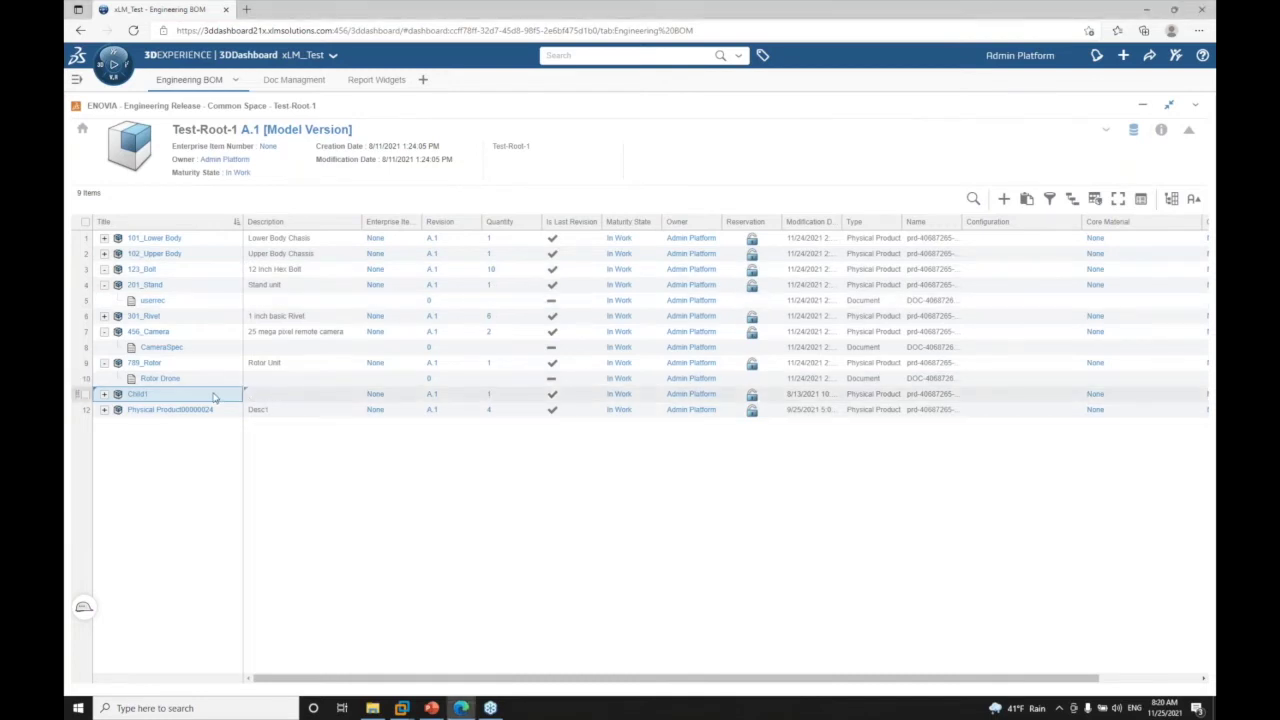
pyautogui.click(1160, 131)
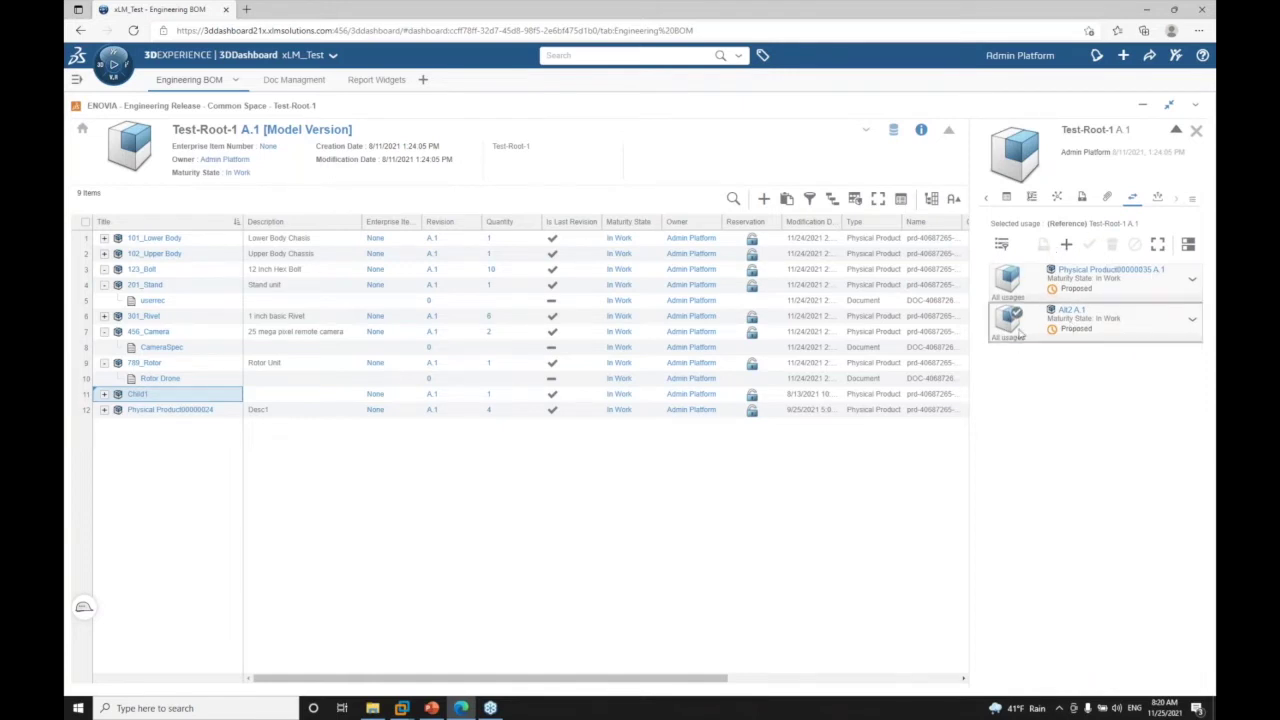
# On the Report Widgets tab, find 'bom' in the Compass and add the BOM Report Widget.
pyautogui.click(365, 80)
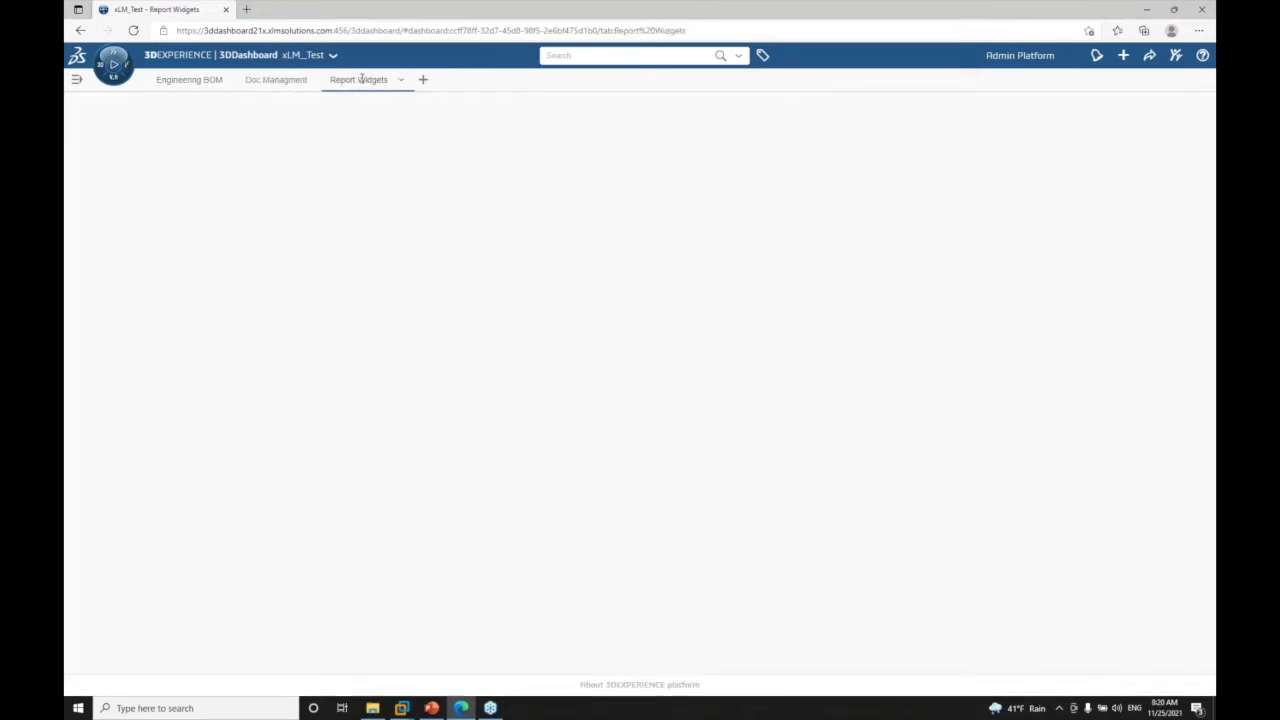
pyautogui.click(113, 64)
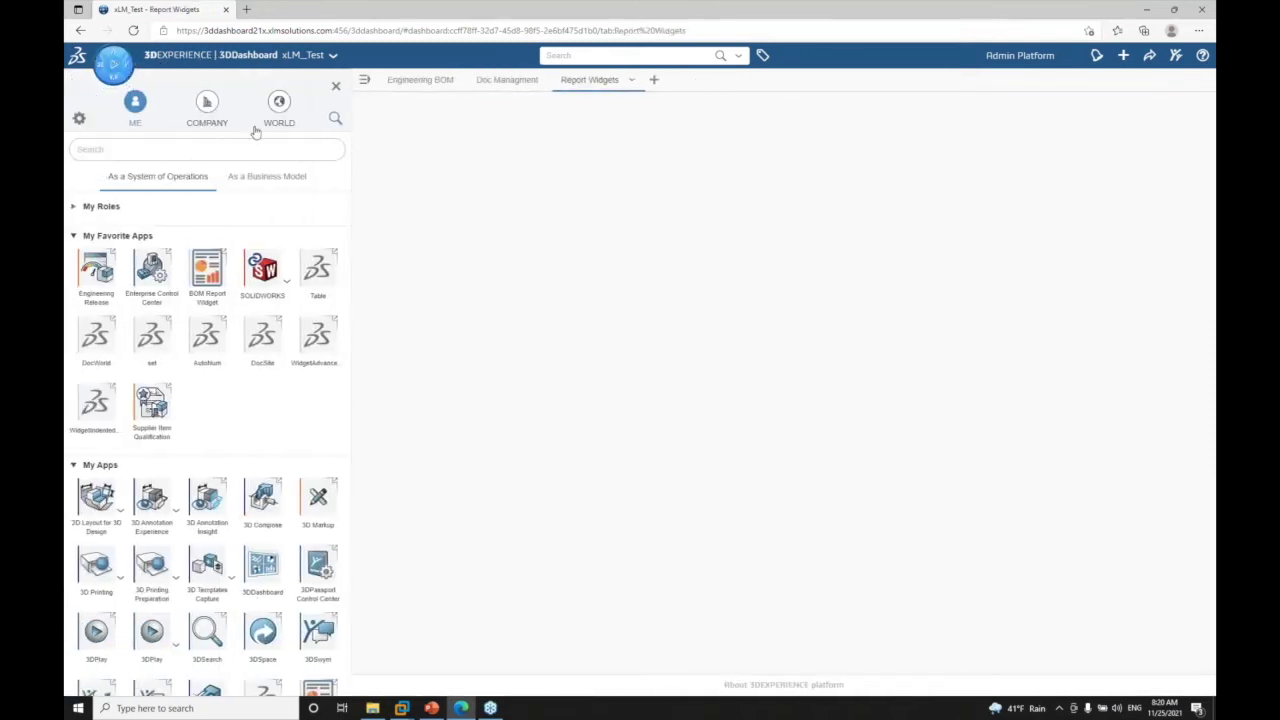
pyautogui.click(338, 119)
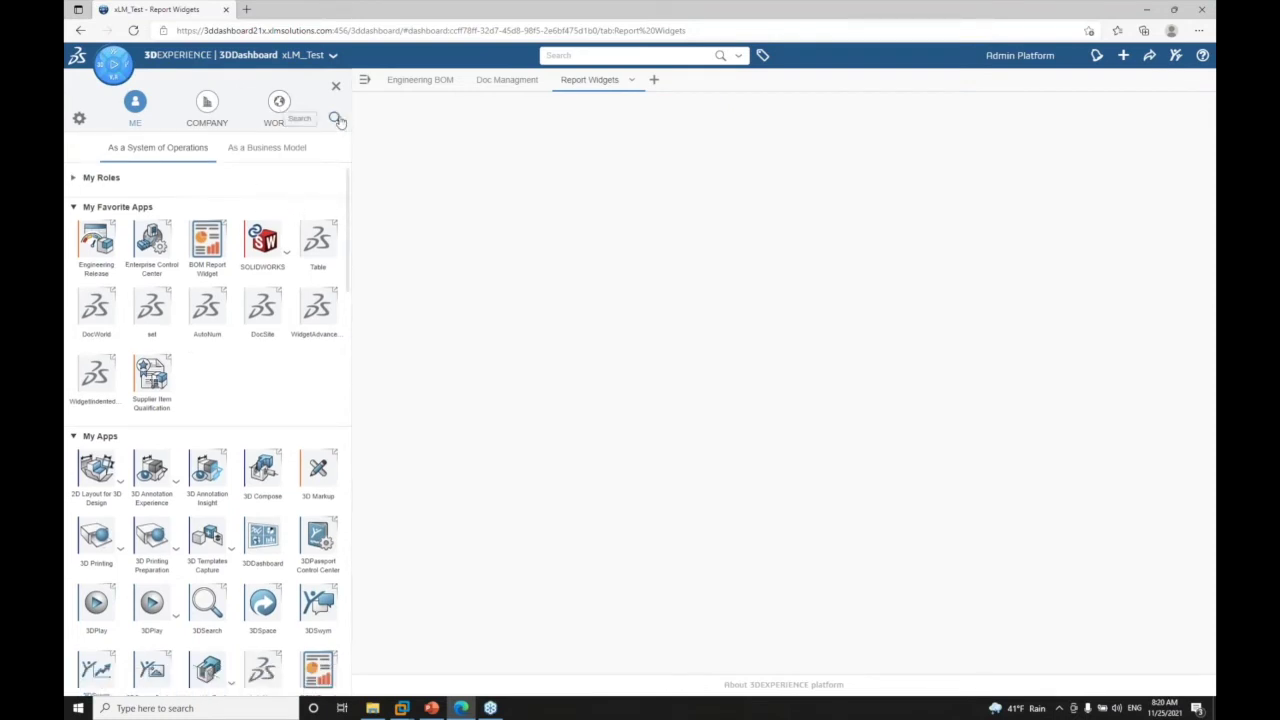
pyautogui.click(338, 119)
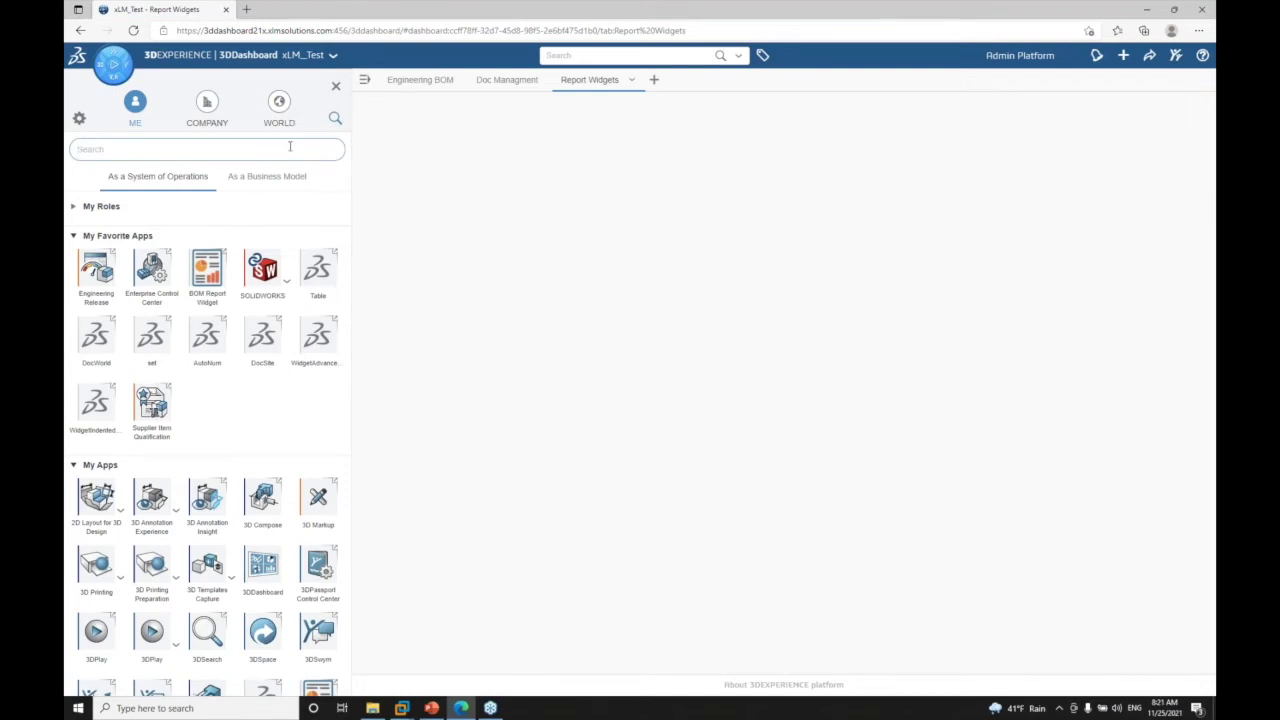
pyautogui.write('bom')
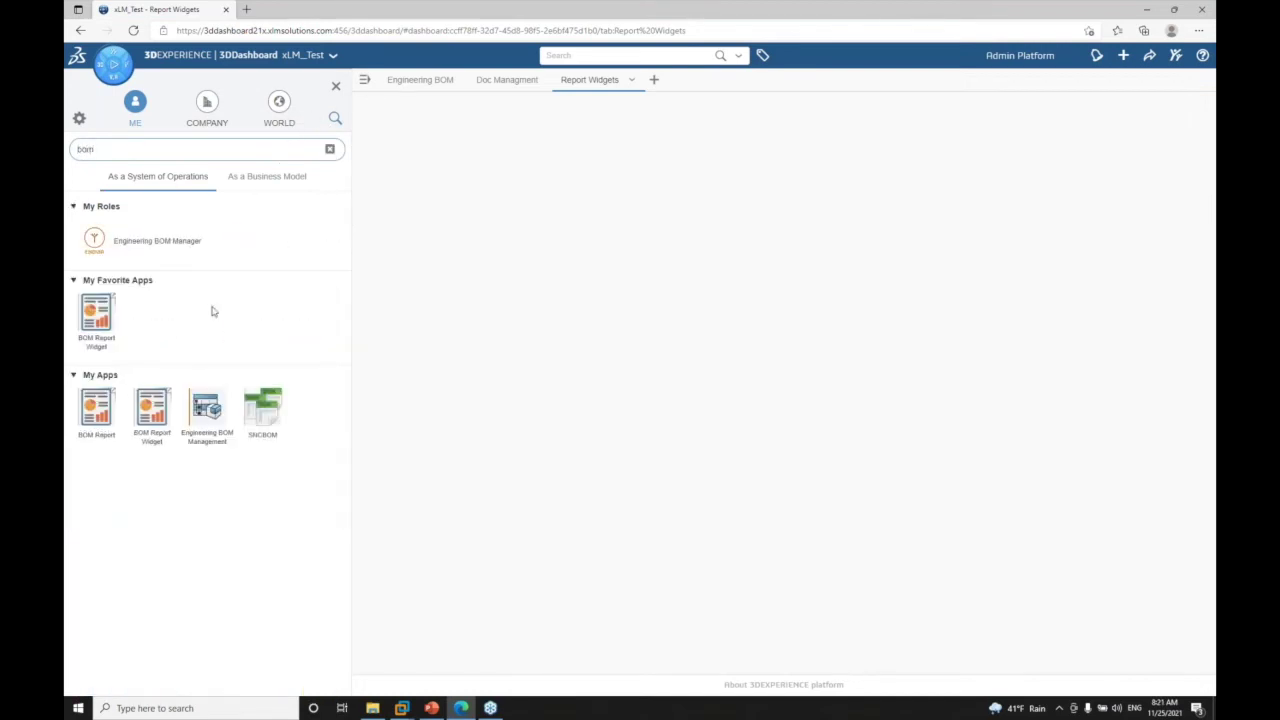
pyautogui.moveTo(89, 305); pyautogui.dragTo(477, 190)
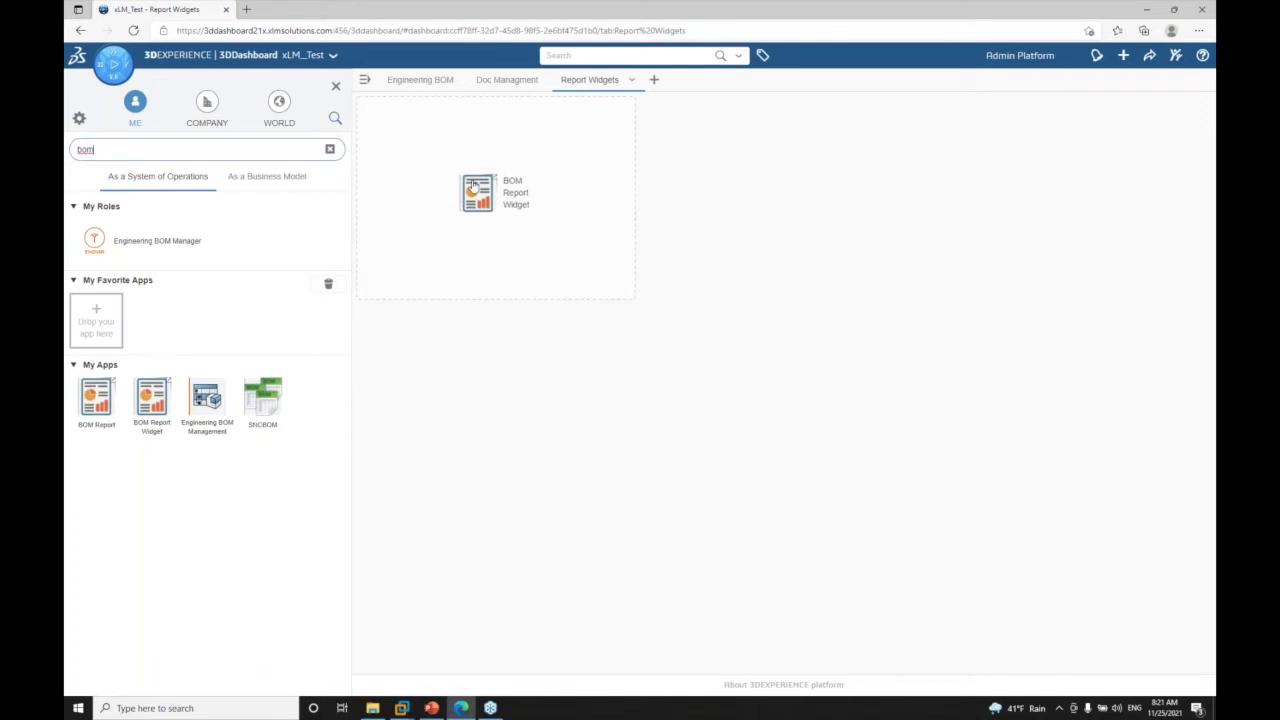
# Search the platform for 'root' and drop the Test-Root-1 result into the BOM Report widget.
pyautogui.click(336, 86)
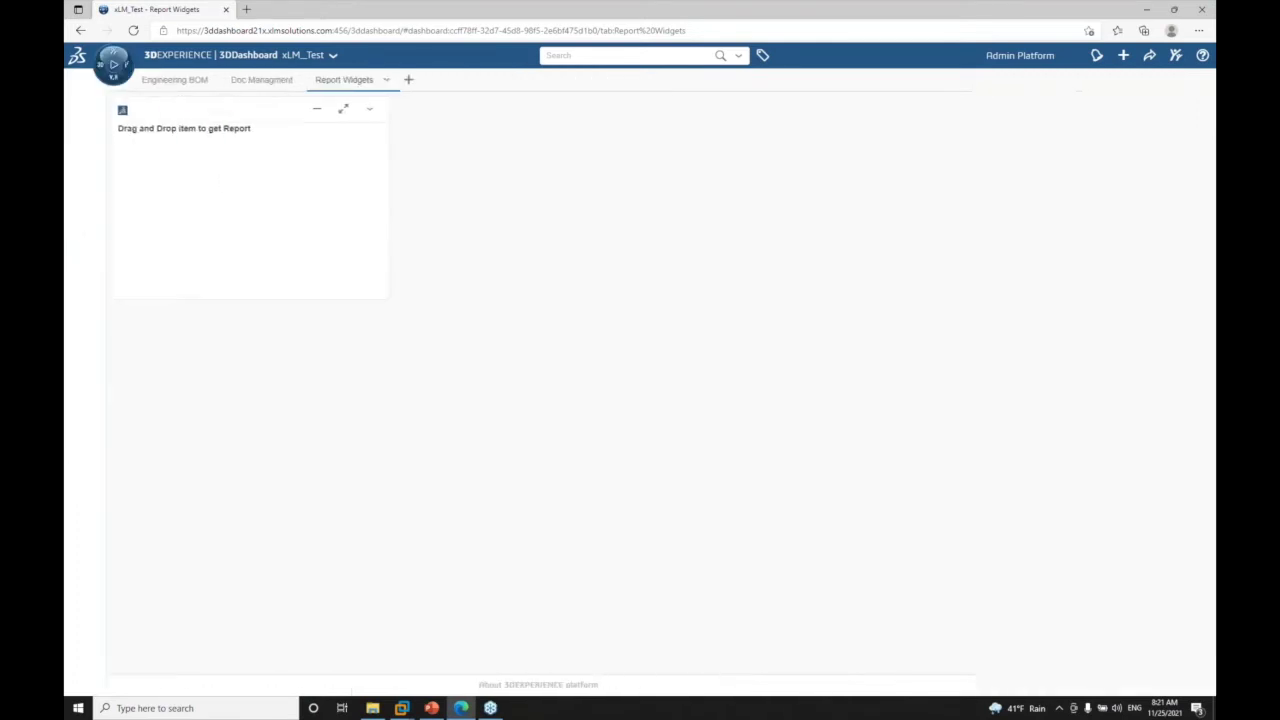
pyautogui.click(598, 55)
pyautogui.write('root')
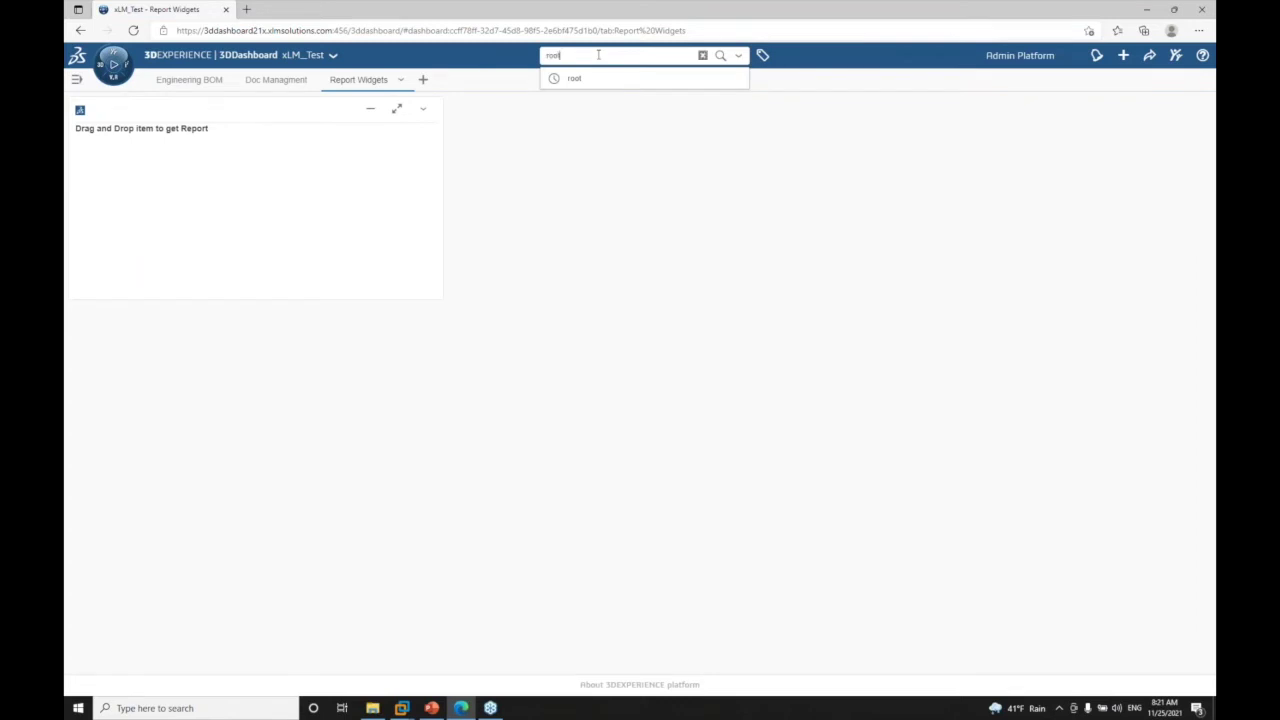
pyautogui.press('Return')
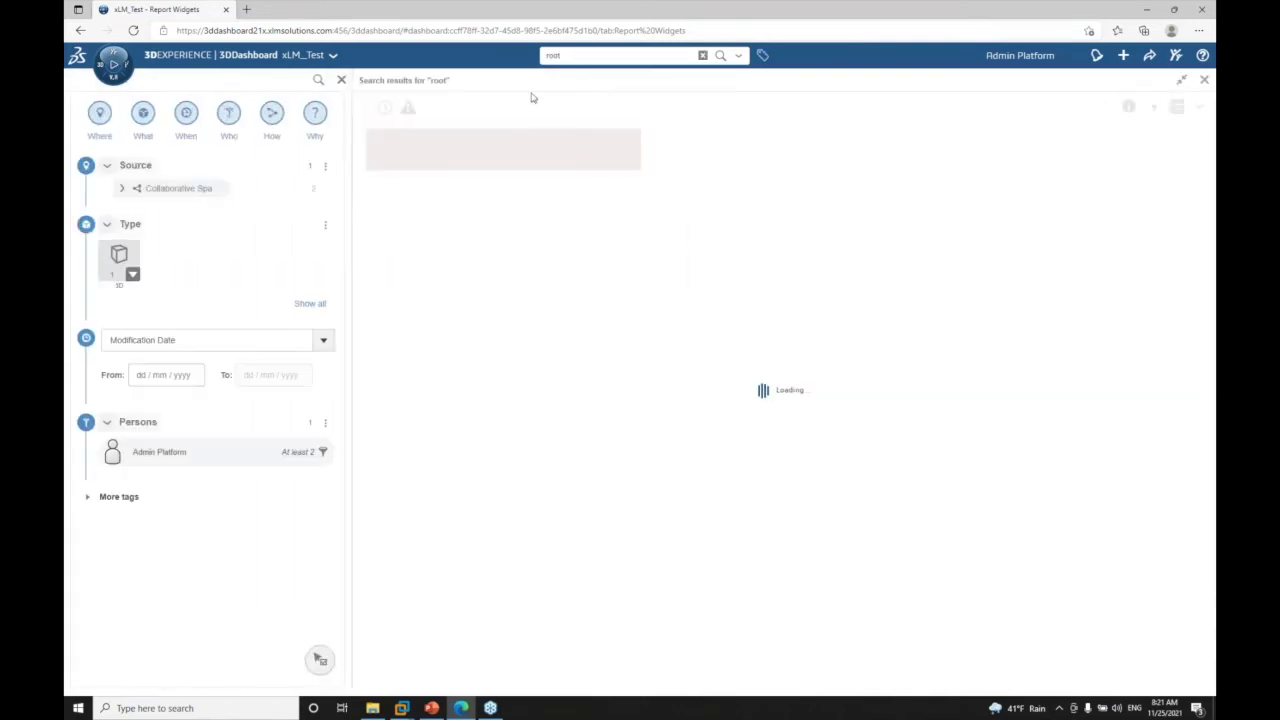
pyautogui.moveTo(533, 173); pyautogui.dragTo(311, 207)
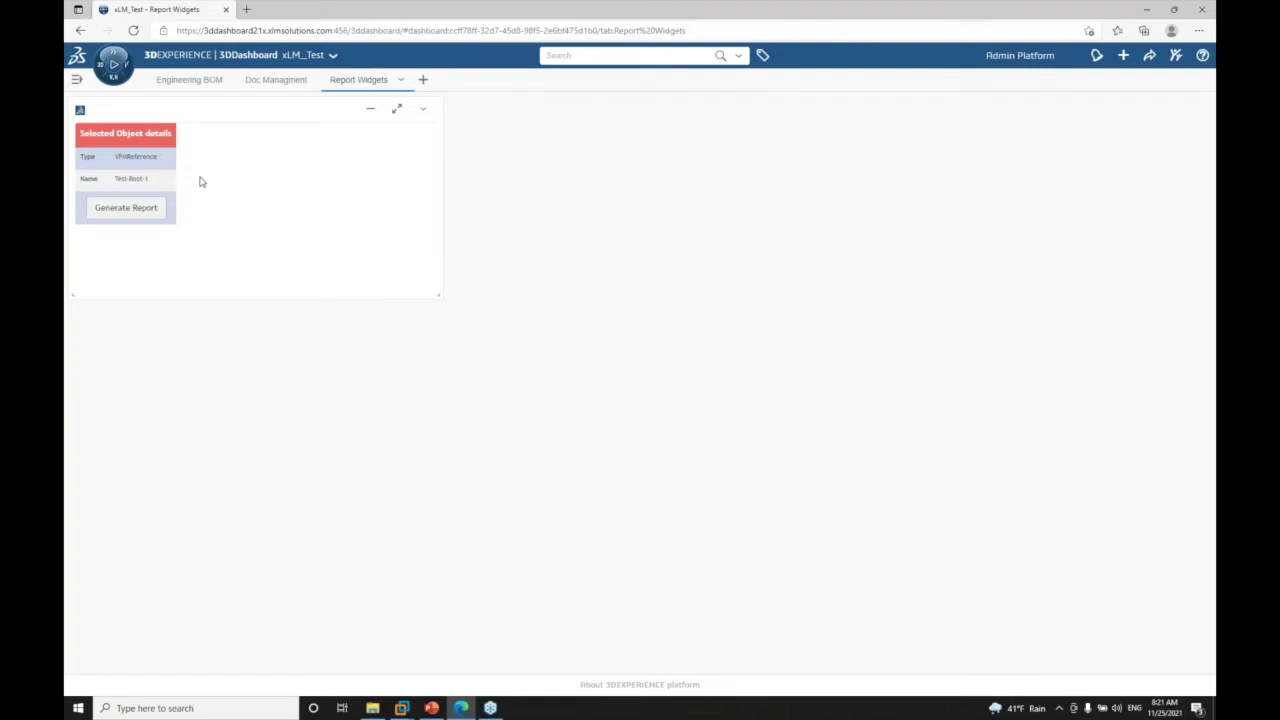
# Generate the Test-Root-1 BOM report and download it as an xlsx file.
pyautogui.click(124, 216)
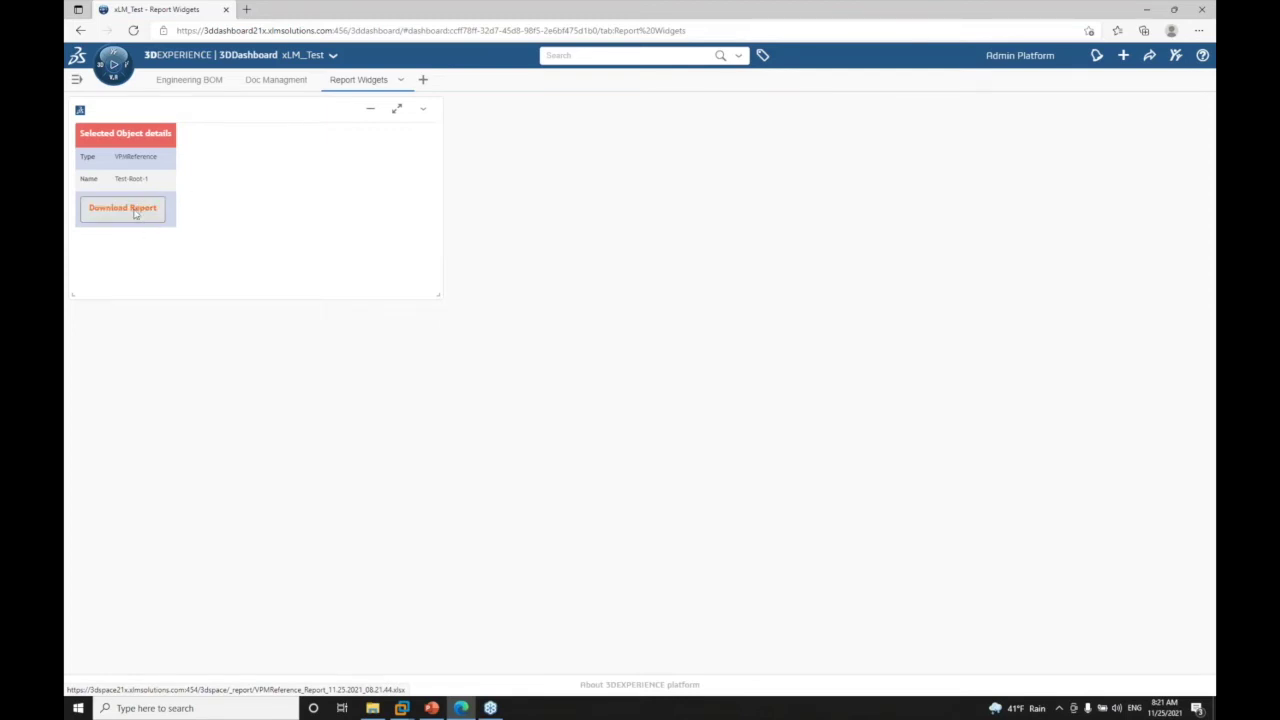
pyautogui.click(135, 211)
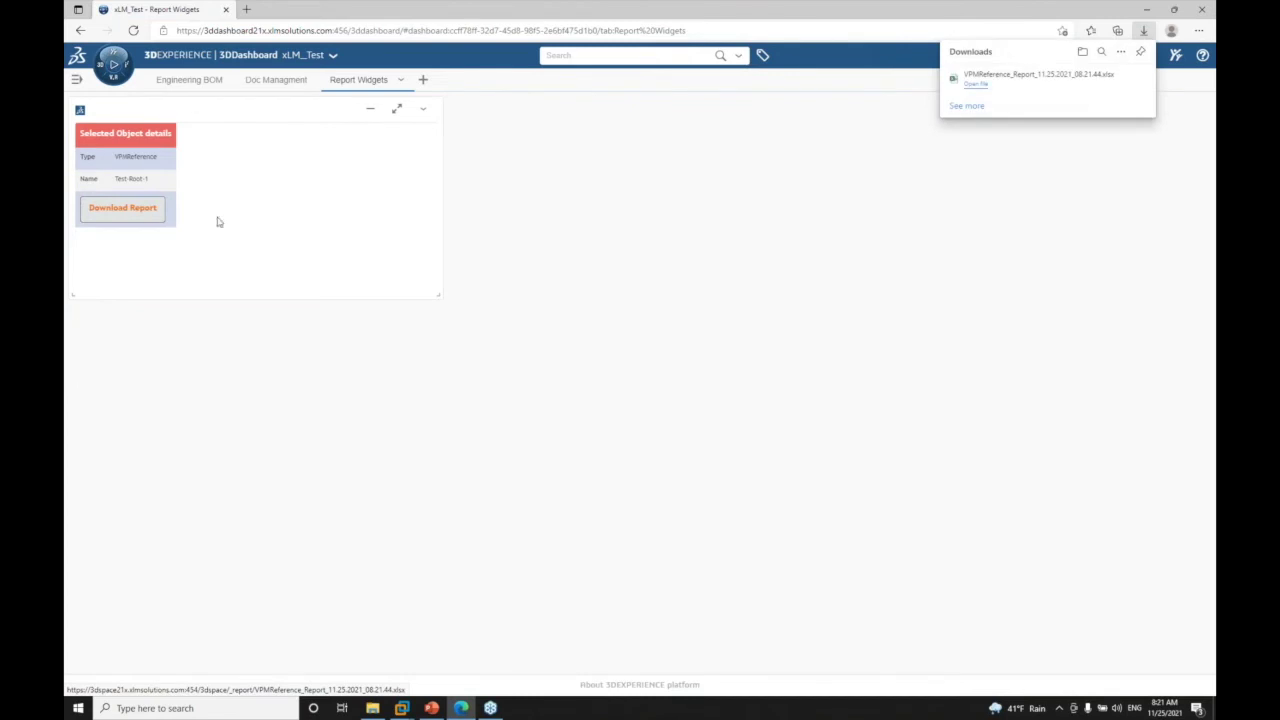
# Open the downloaded VPMReference report in Excel, widen SNC Title, then select the Child1 row and scroll through the columns.
pyautogui.click(975, 87)
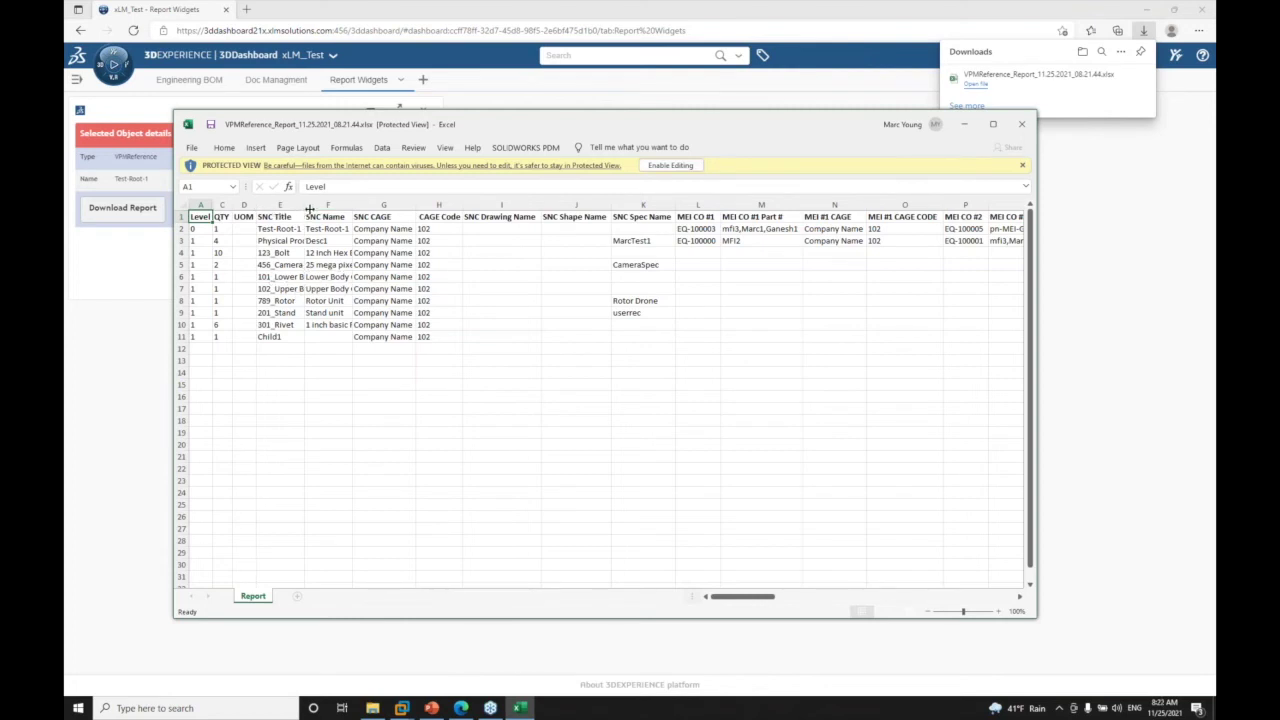
pyautogui.moveTo(309, 209); pyautogui.dragTo(351, 209)
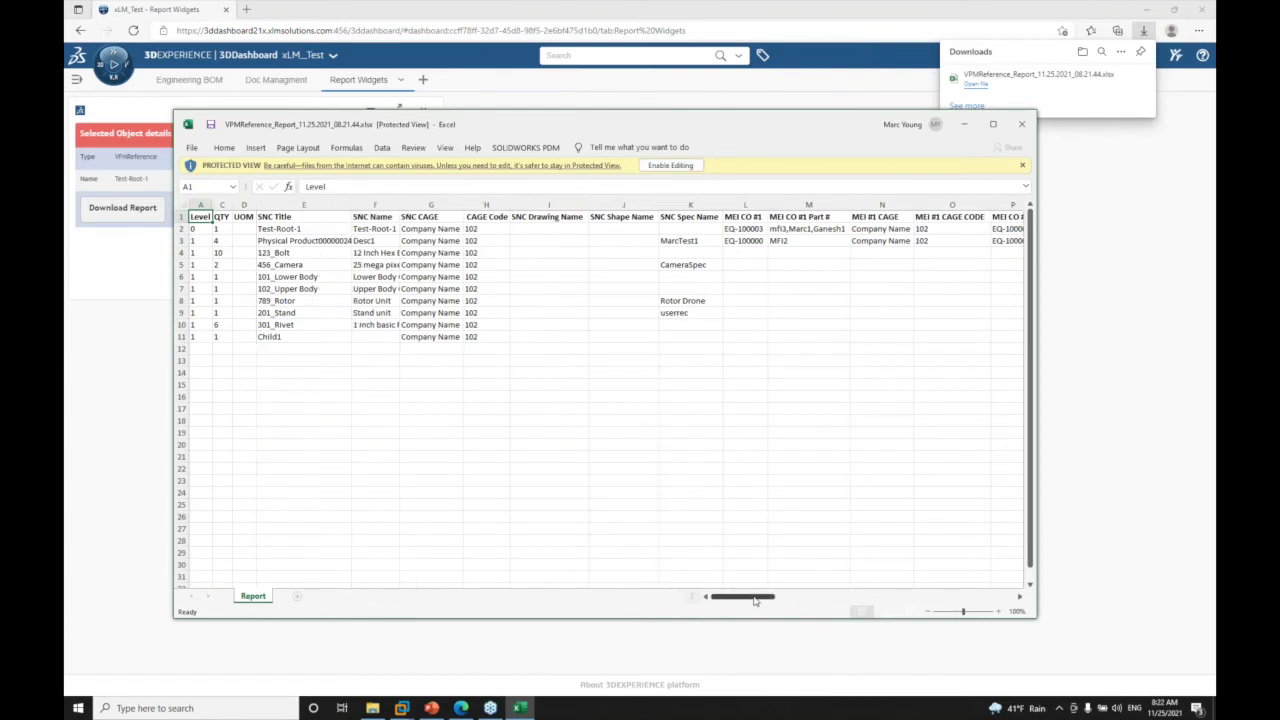
pyautogui.moveTo(750, 596); pyautogui.dragTo(294, 372)
pyautogui.click(181, 336)
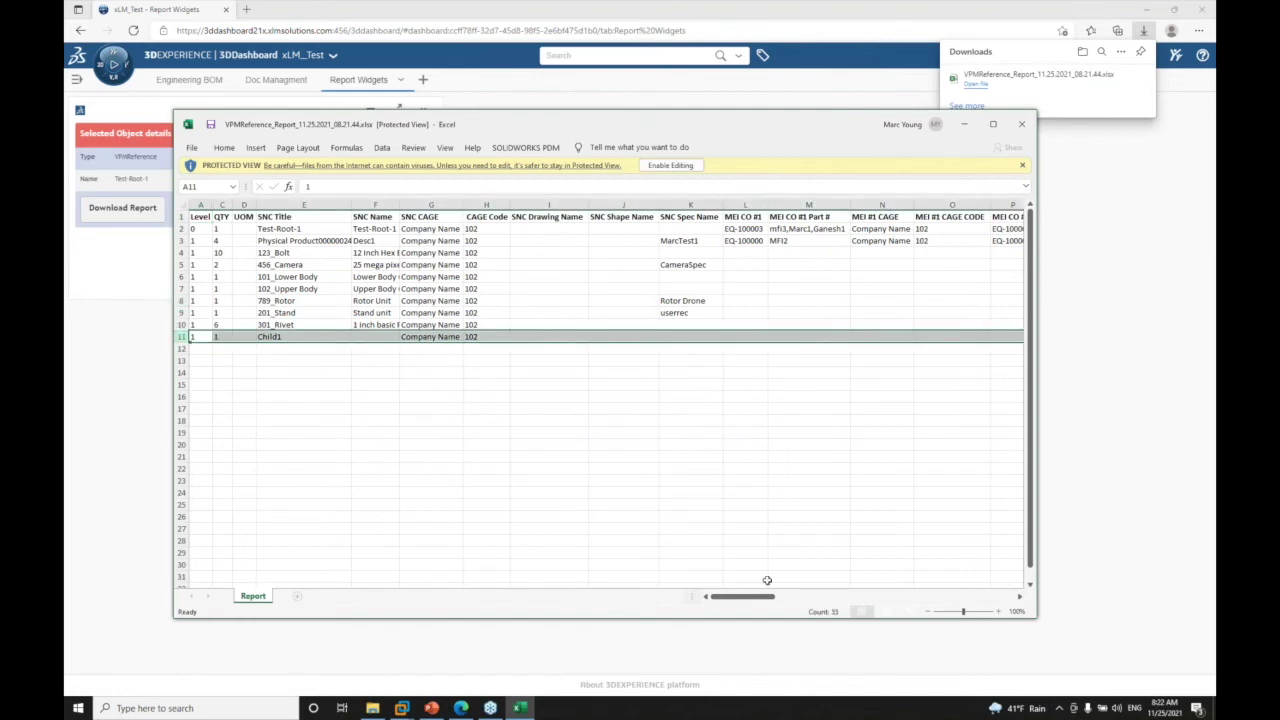
pyautogui.moveTo(750, 597); pyautogui.dragTo(909, 592)
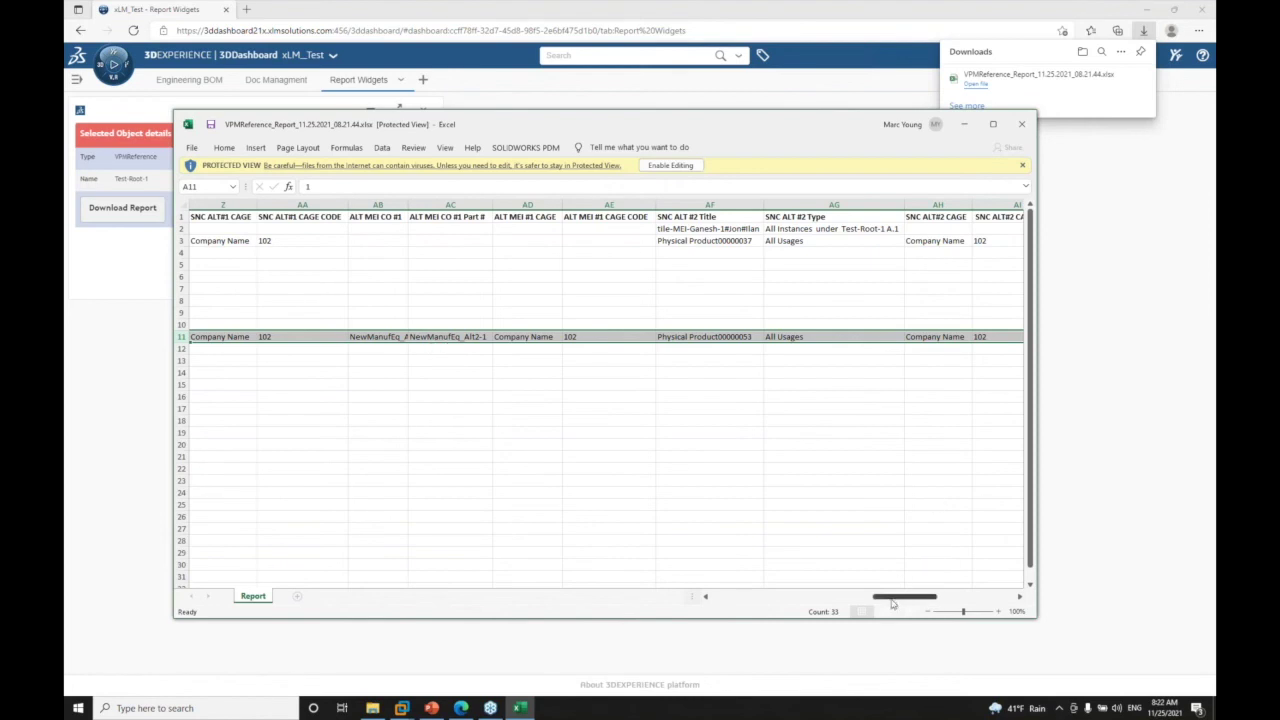
pyautogui.moveTo(892, 597); pyautogui.dragTo(893, 598)
pyautogui.moveTo(758, 587); pyautogui.dragTo(676, 597)
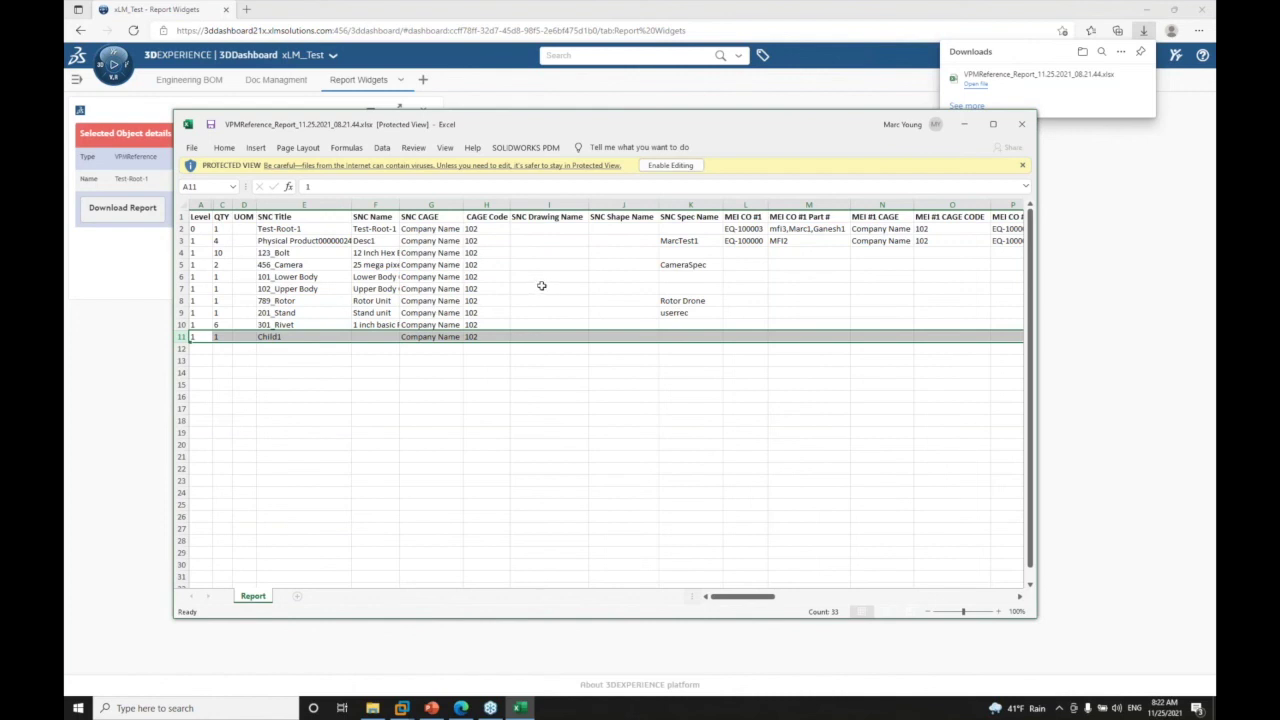
# Return to the 3DX Part List Widget presentation in PowerPoint.
pyautogui.click(432, 708)
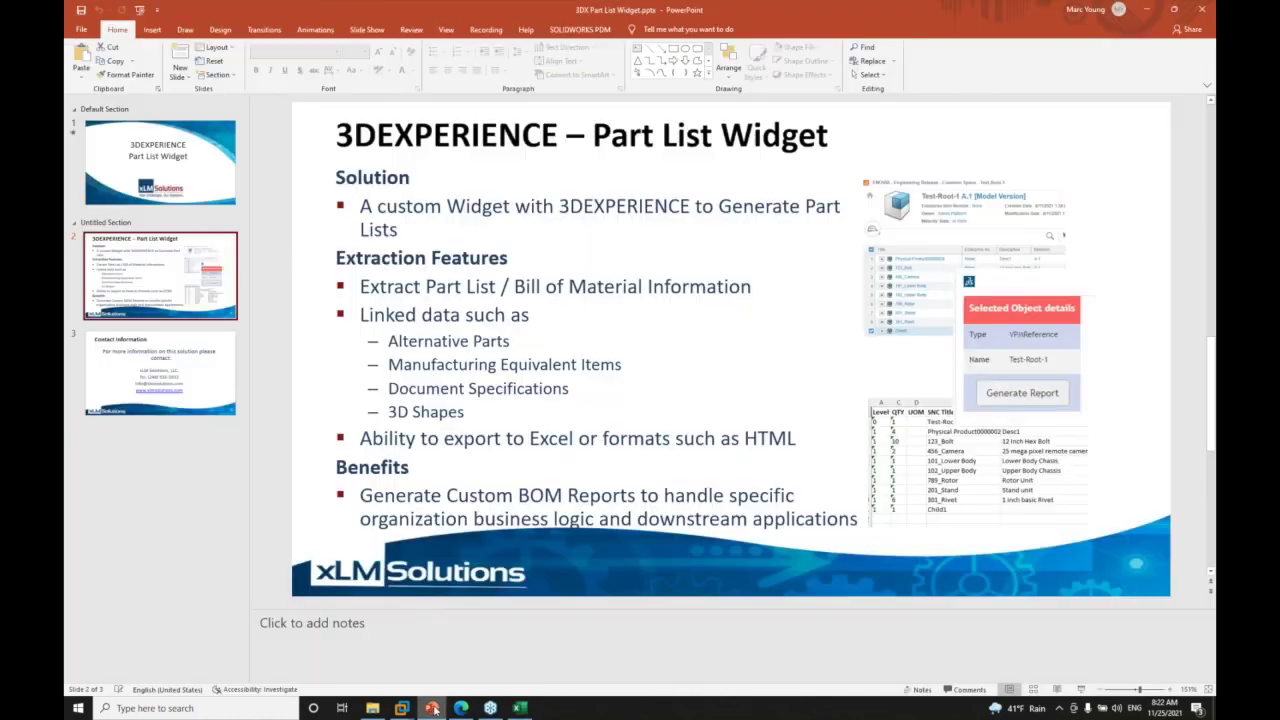